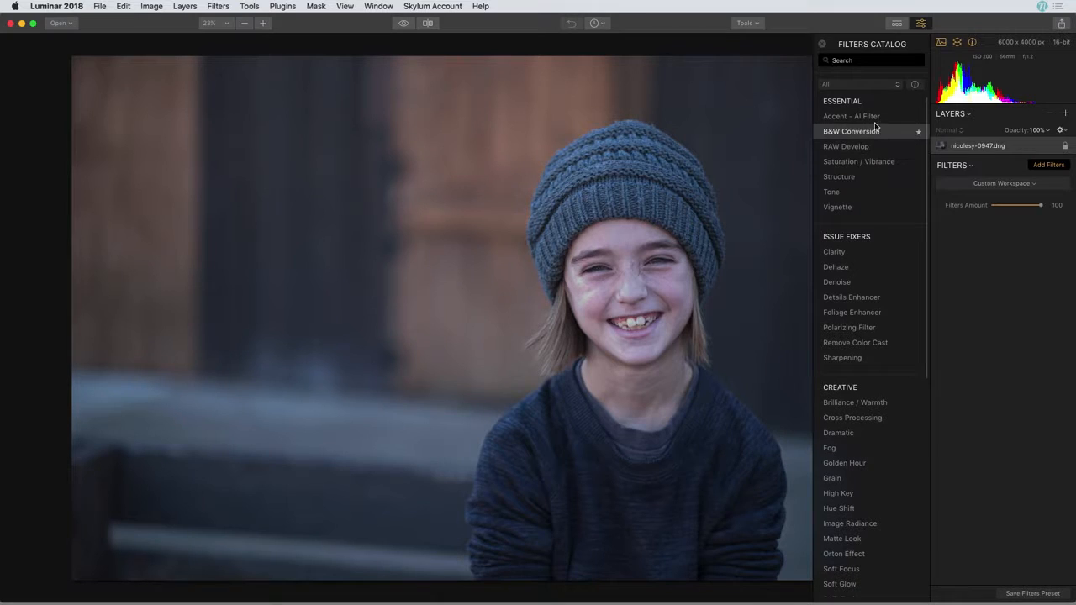
- Add Accent - AI Filter to the portrait and set its Boost to 19
left_click(872, 119)
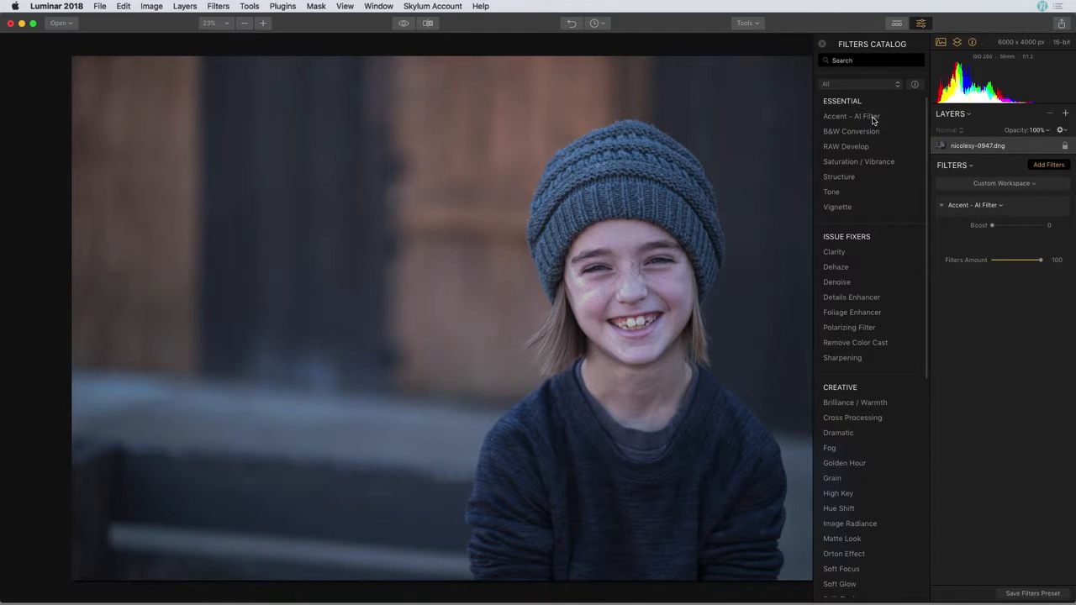
left_click_drag(992, 226, 1002, 228)
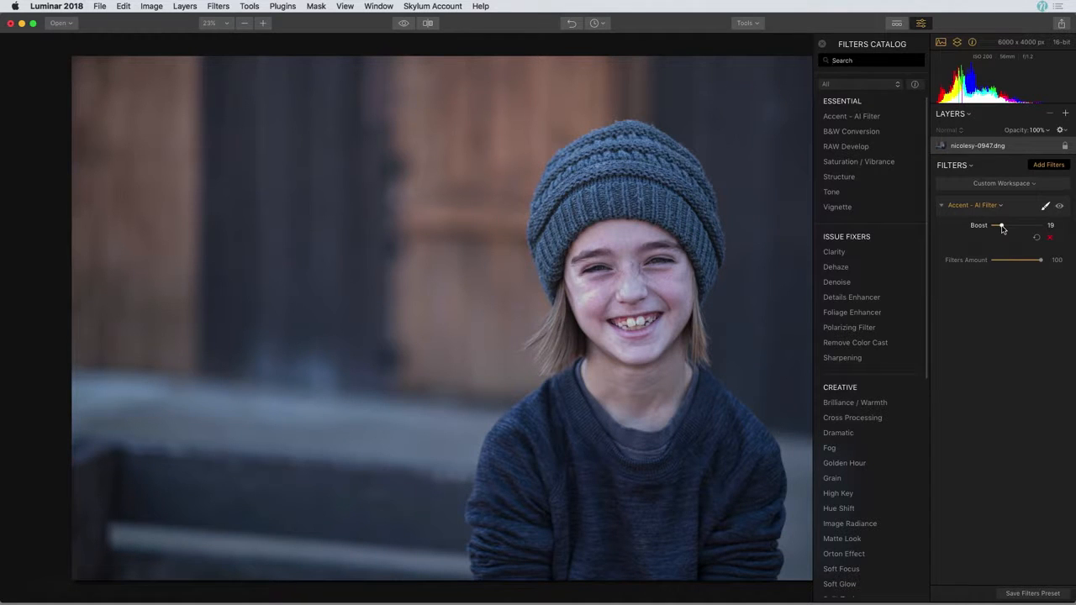
scroll(907, 296, "down", 6)
scroll(907, 297, "down", 3)
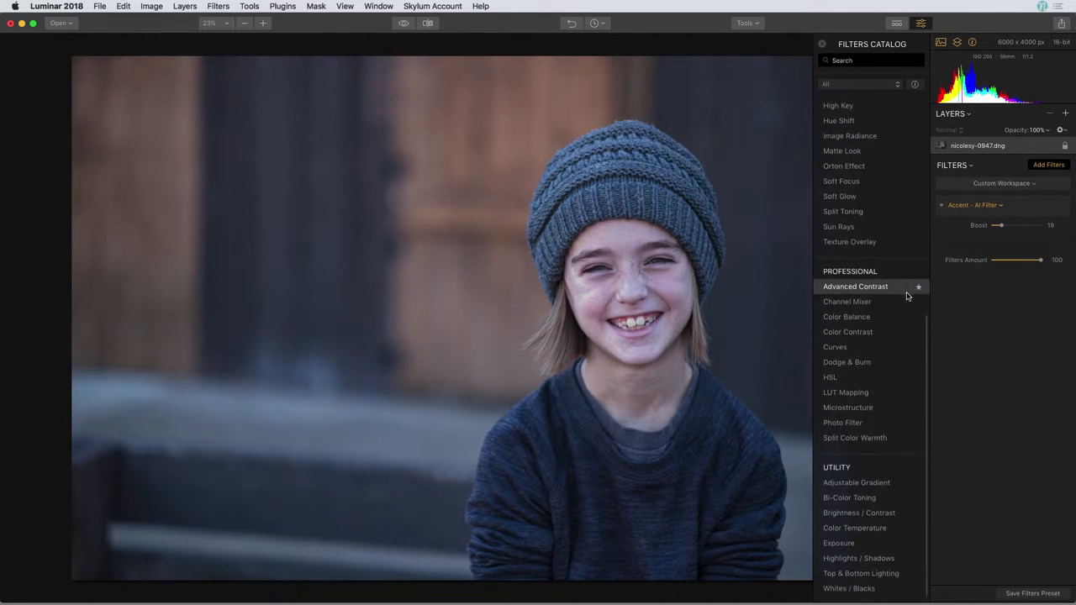
- Add LUT Mapping with the Manhattan LUT at Amount 77 and Saturation -13
left_click(886, 397)
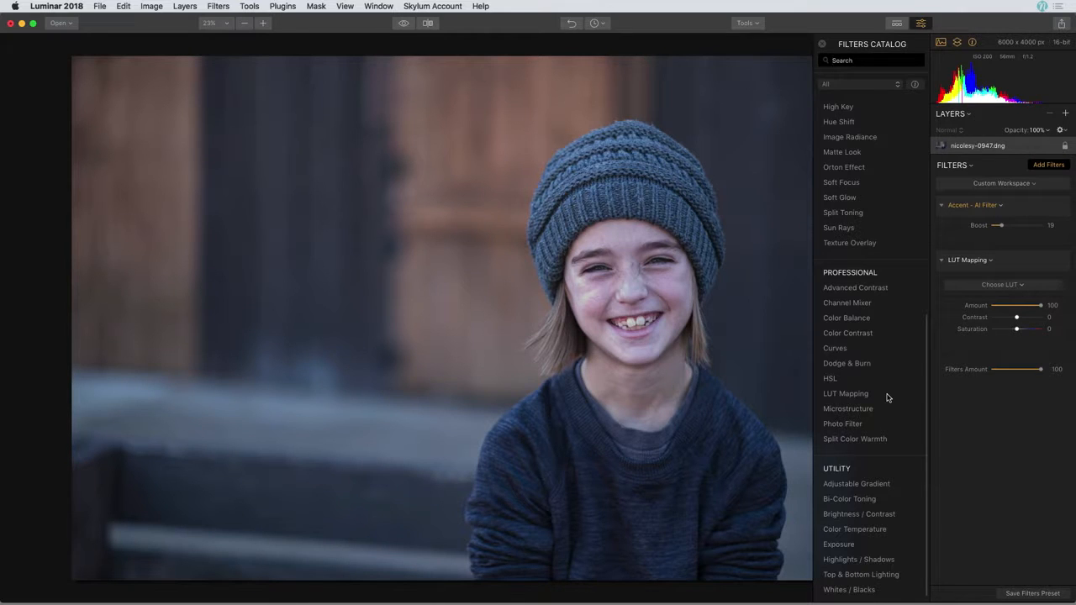
left_click(1021, 287)
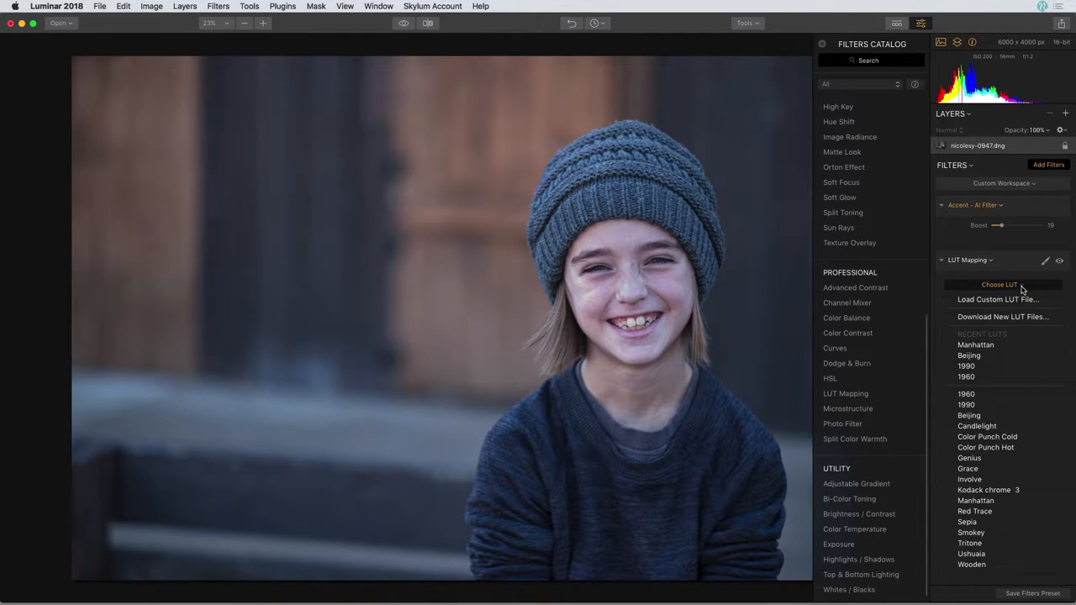
left_click(1022, 501)
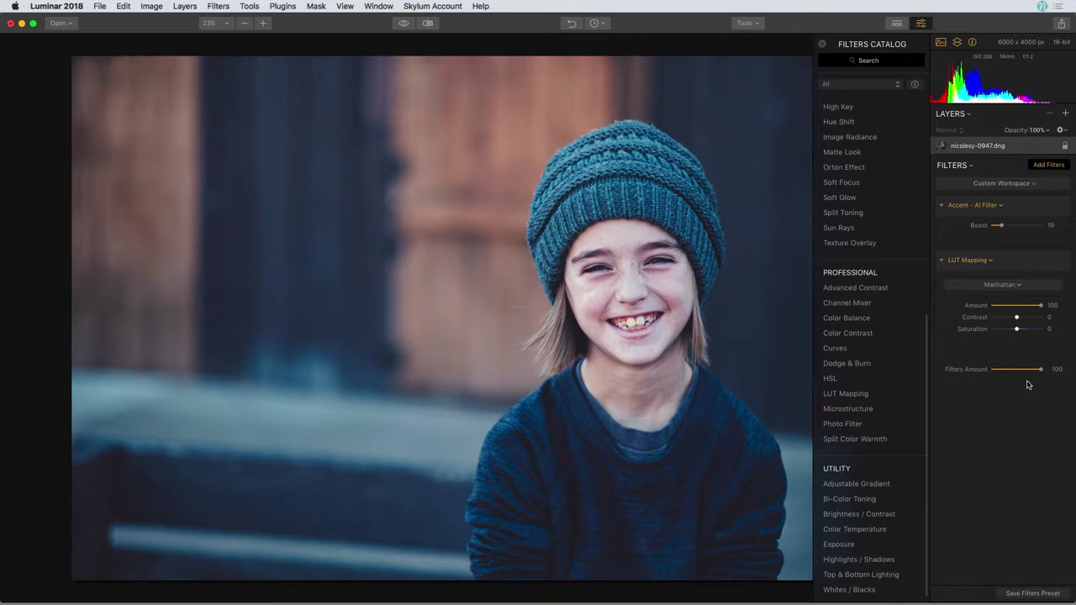
left_click_drag(1042, 306, 1013, 332)
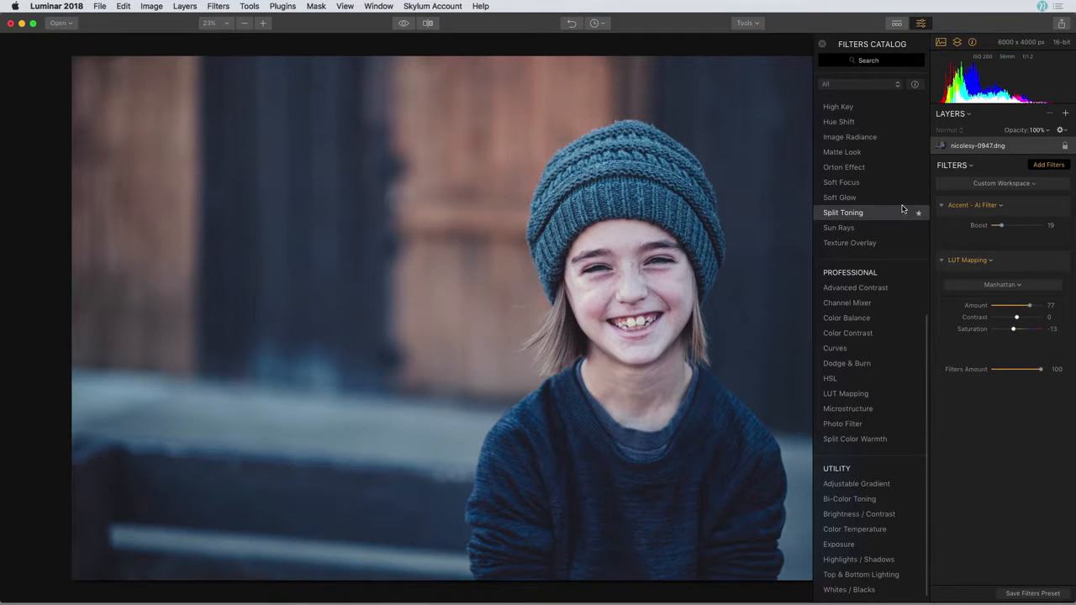
- Add the Orton Effect filter with Amount 22
left_click(874, 168)
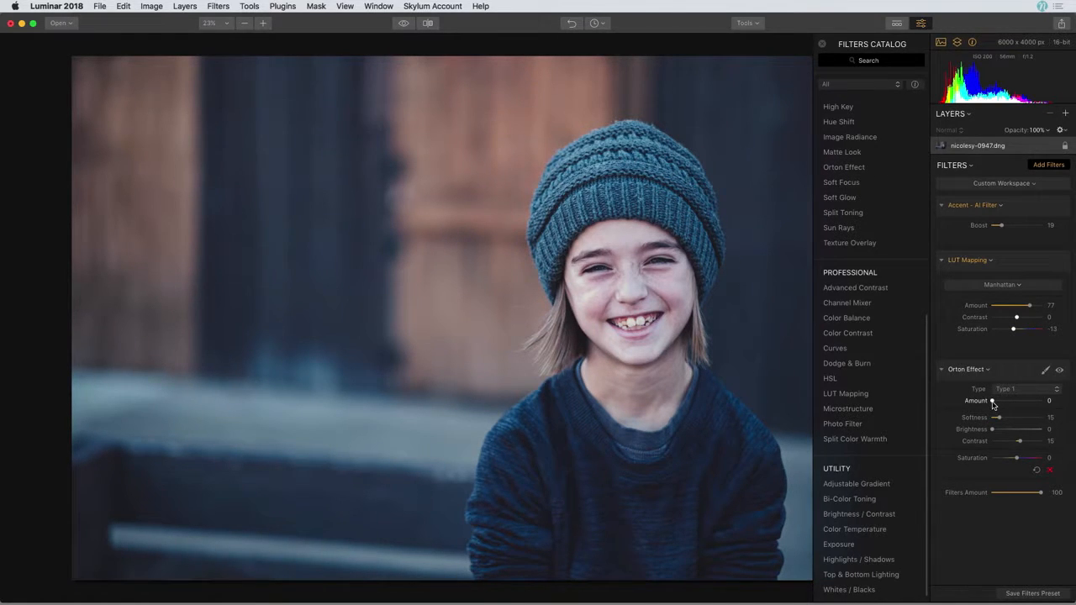
left_click_drag(992, 404, 1003, 406)
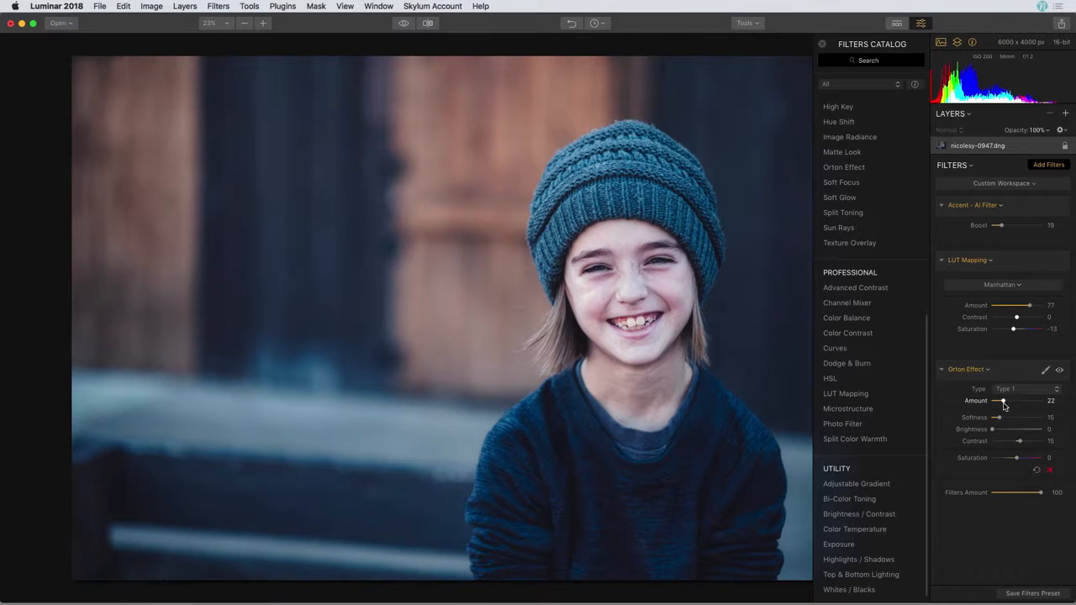
scroll(904, 378, "up", 4)
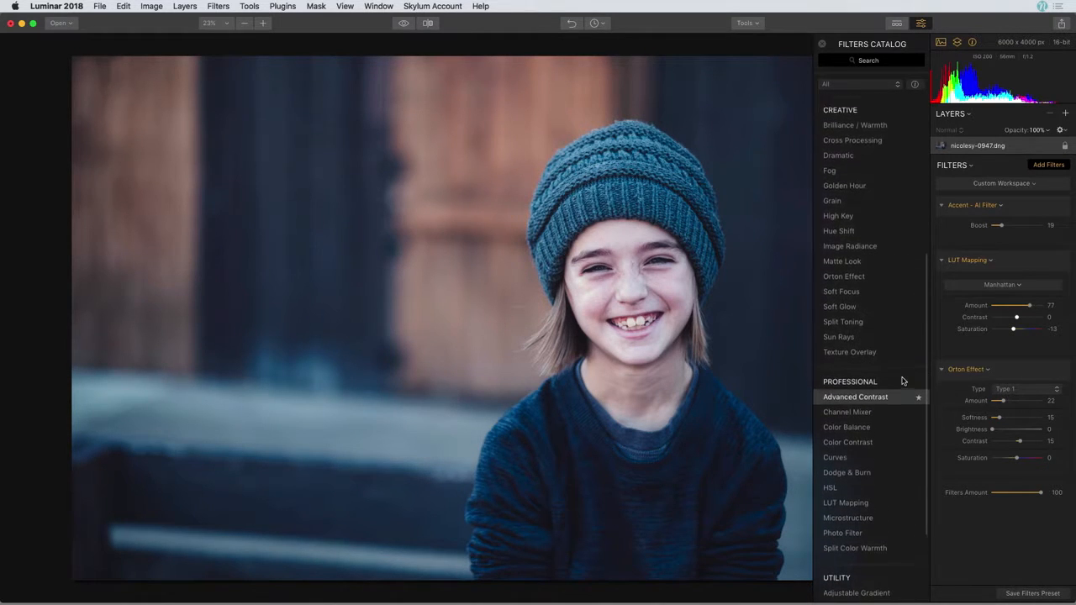
- Add Brilliance / Warmth at Warmth 34, close the catalog, and compare with the original
left_click(872, 127)
left_click(822, 45)
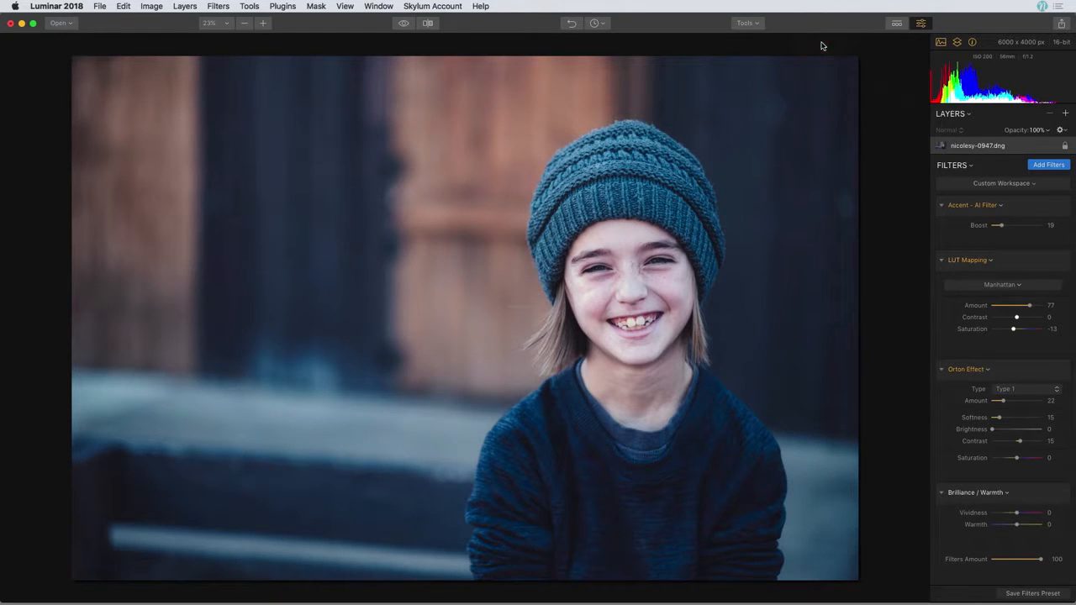
left_click_drag(1016, 525, 1025, 527)
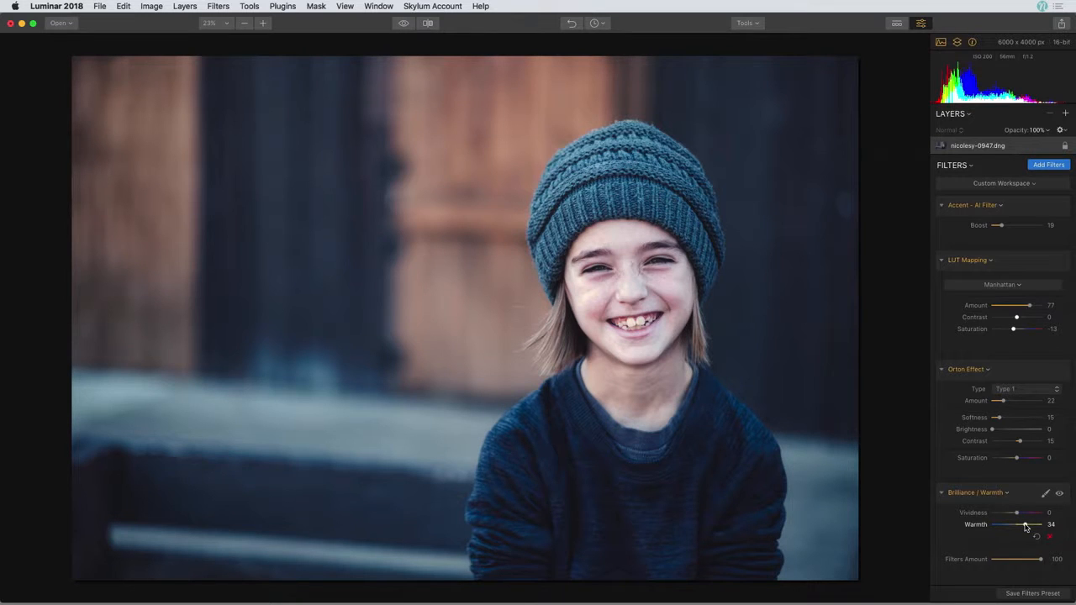
key("backslash")
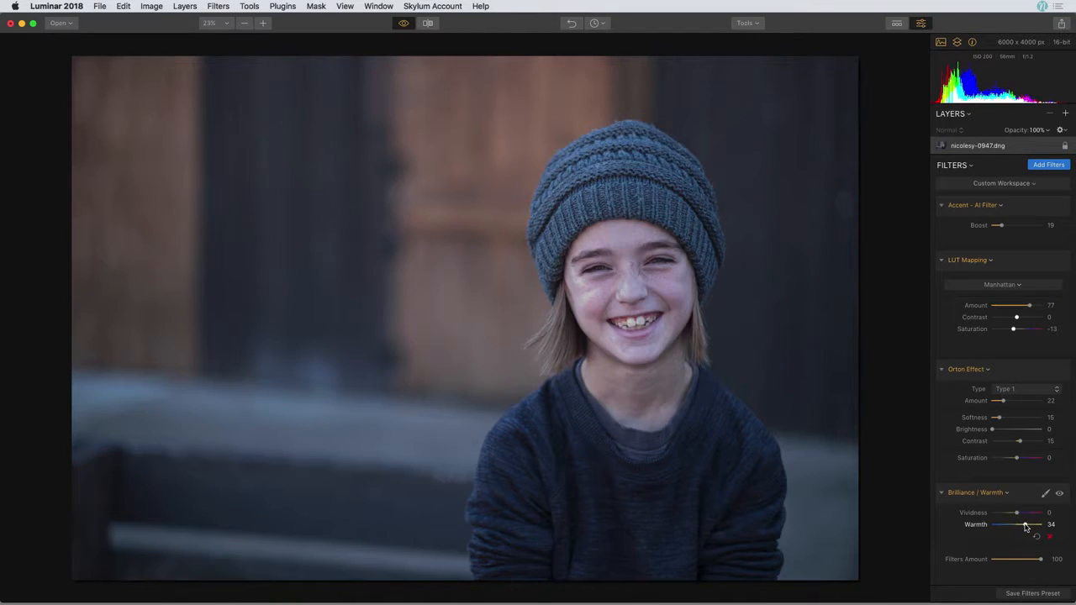
key("backslash")
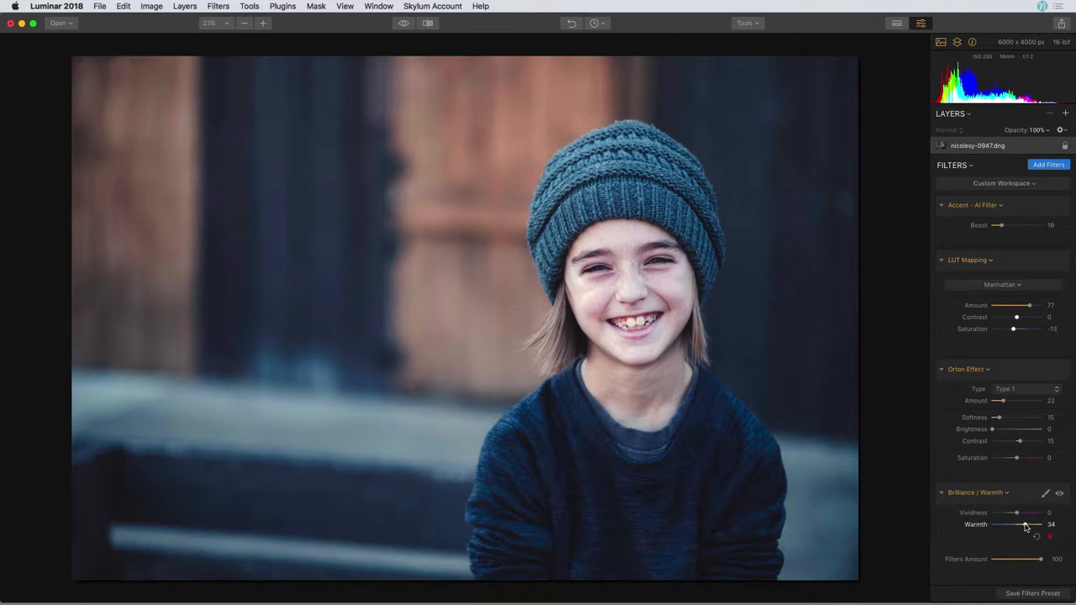
- Show the presets strip with the User presets category selected
left_click(897, 24)
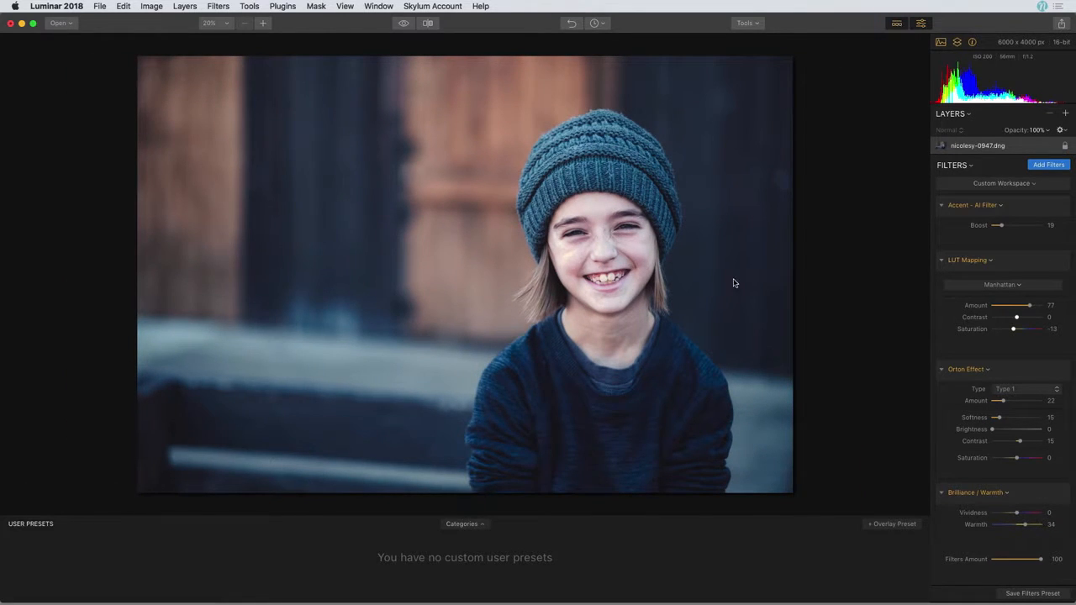
left_click(462, 524)
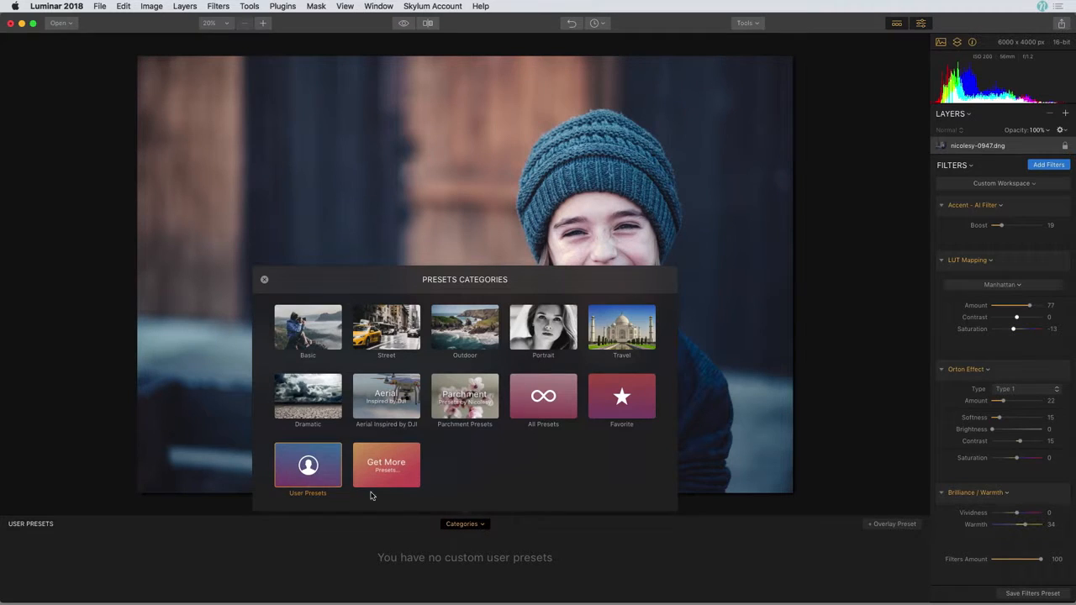
left_click(307, 464)
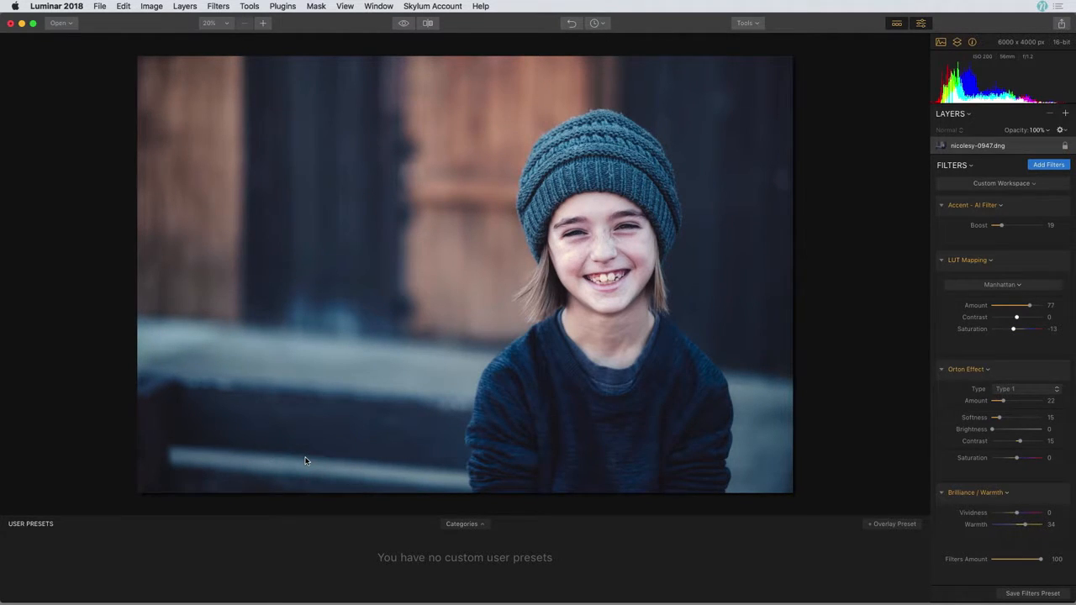
- Save the current filters as a new user preset named after the portrait subject
left_click(1032, 593)
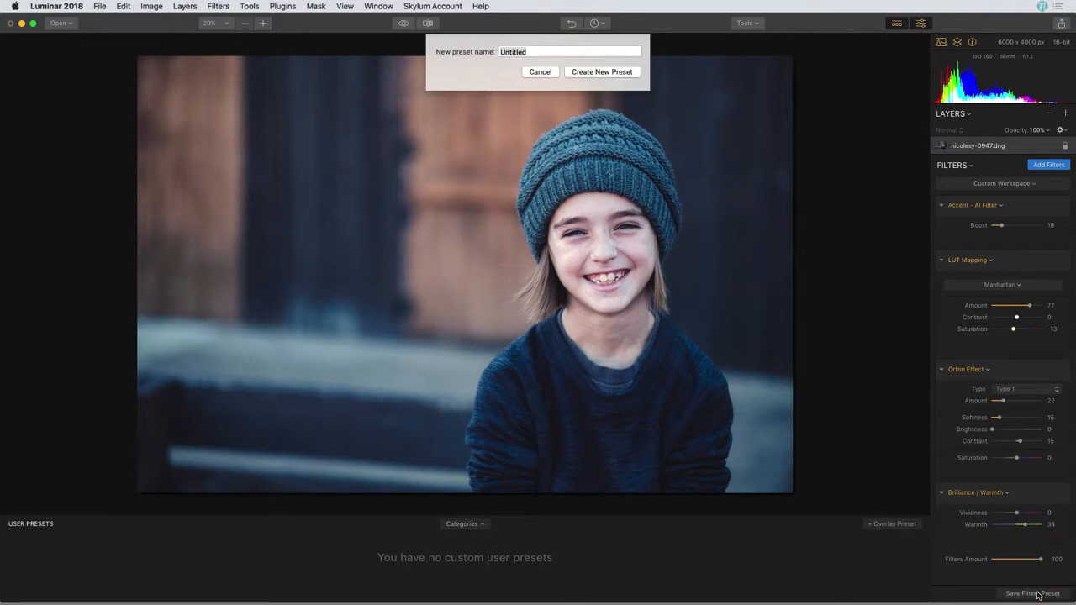
type("A")
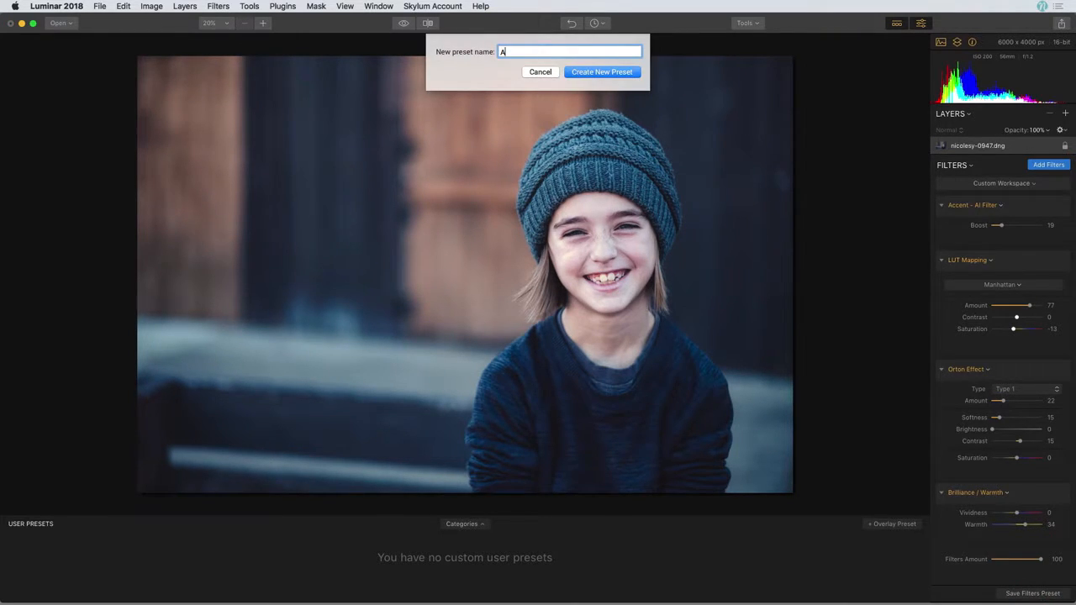
type("shlyn")
left_click(599, 73)
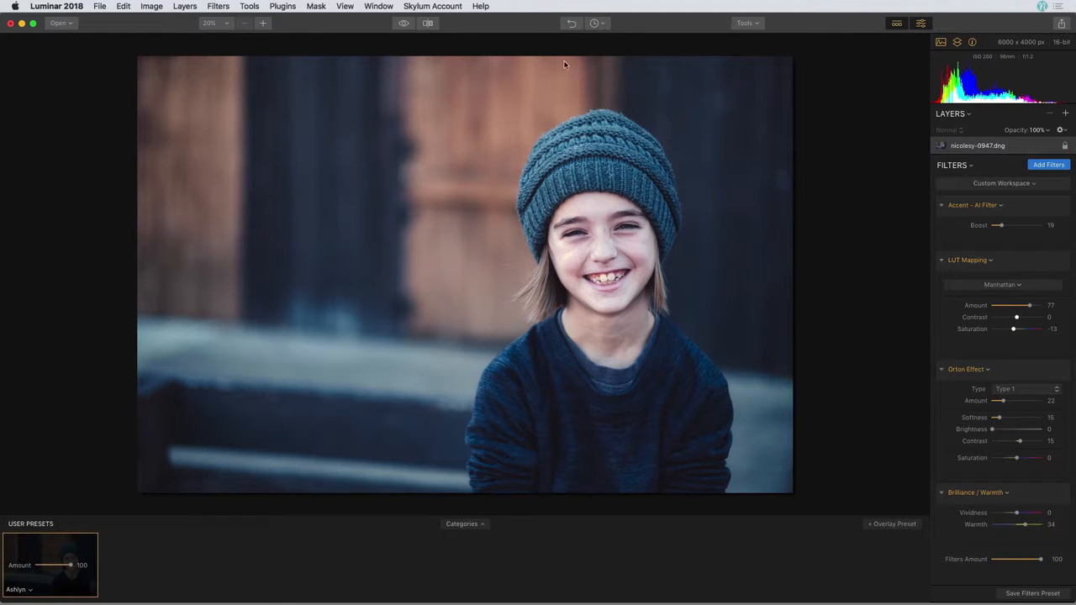
- Start Batch Processing with all four DNGs from the Batch Edit folder and continue to settings
left_click(70, 26)
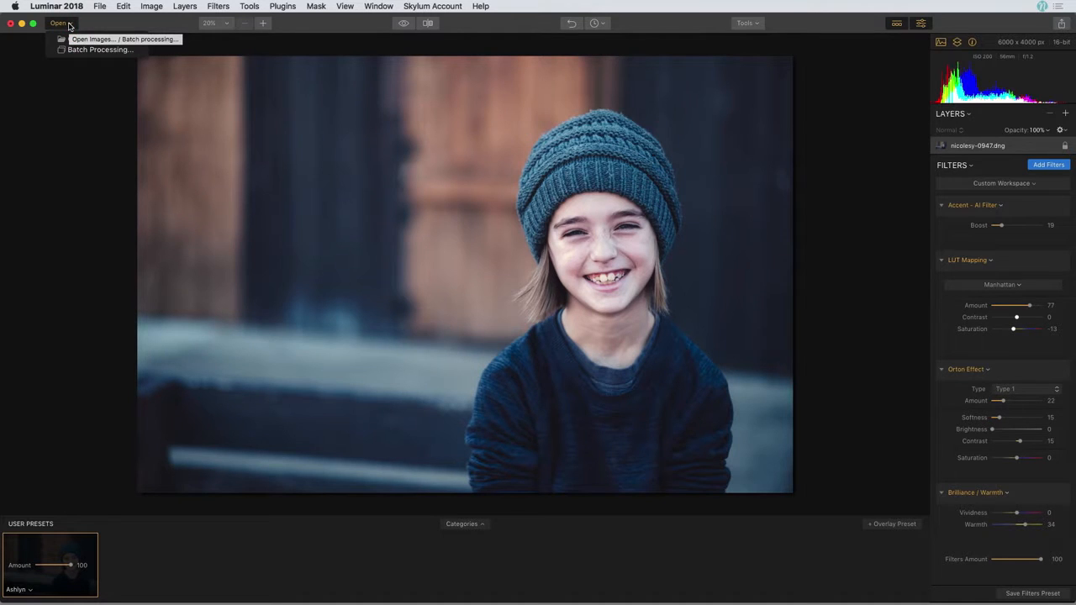
left_click(97, 51)
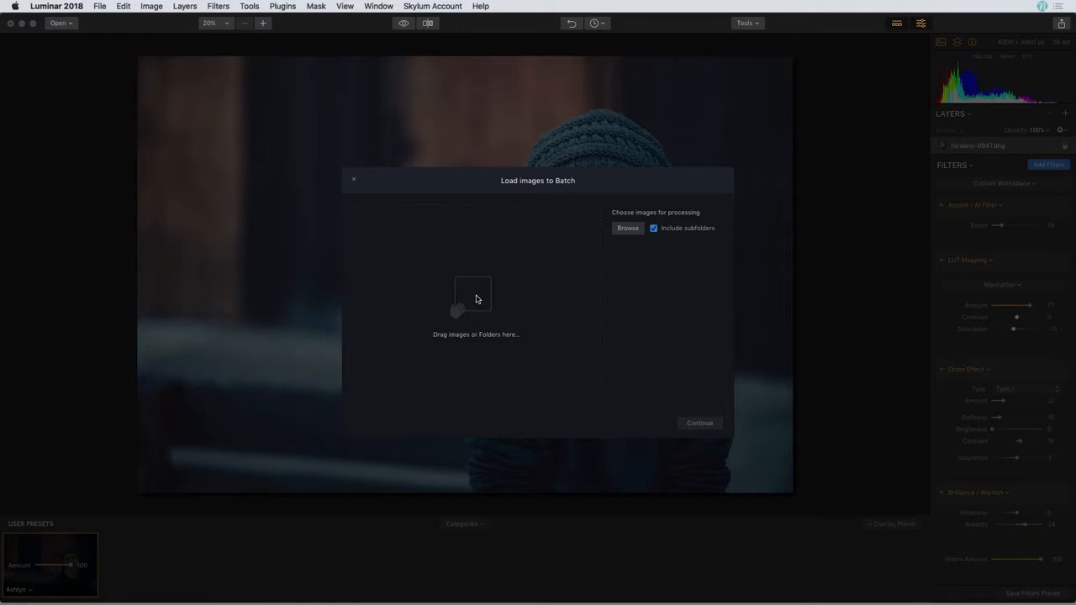
left_click(627, 228)
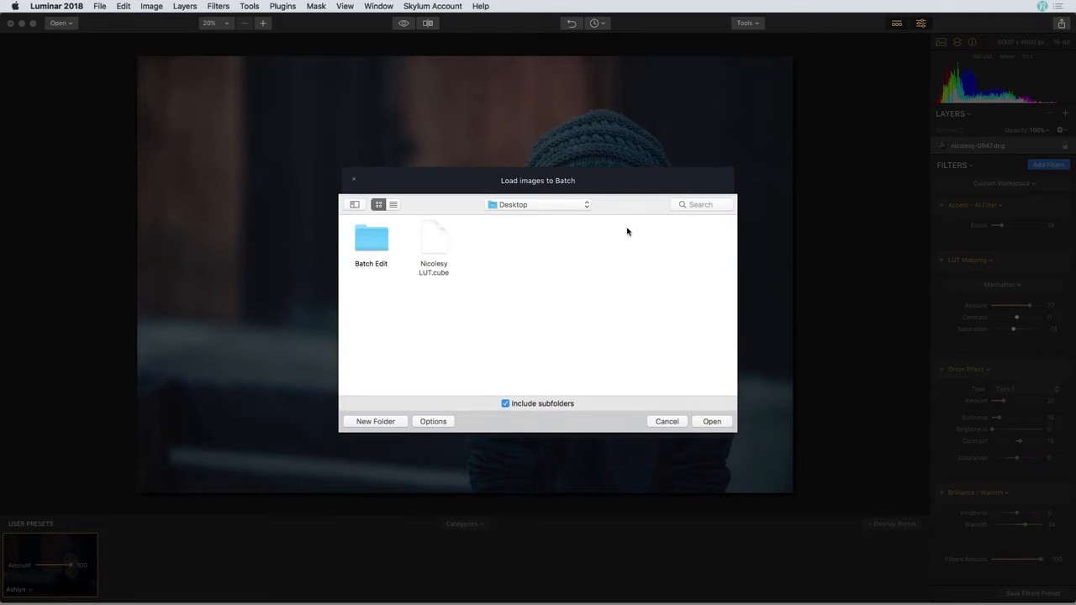
double_click(375, 244)
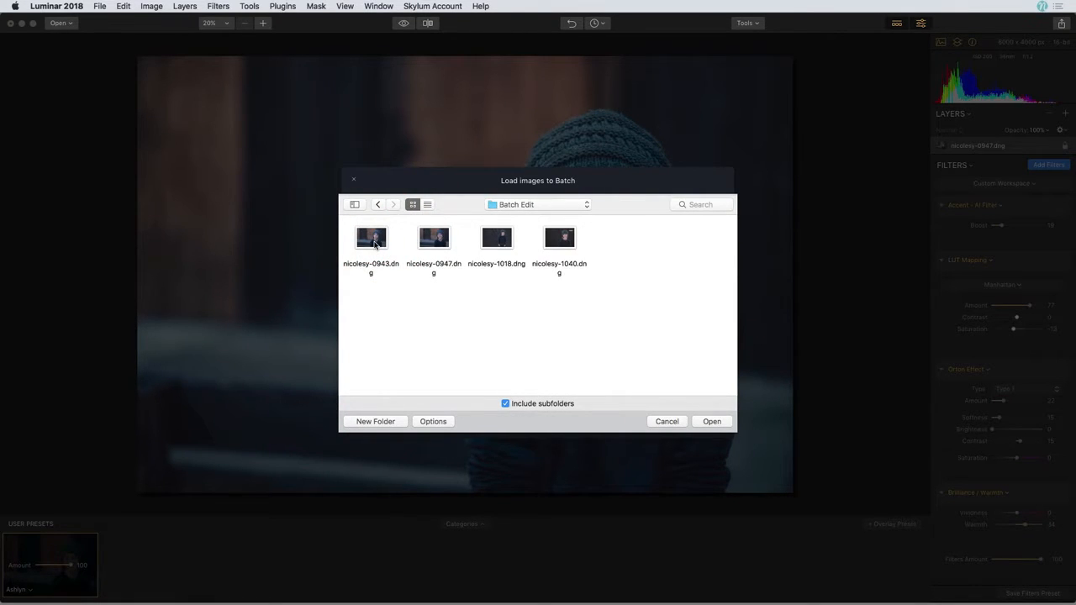
left_click_drag(557, 300, 375, 245)
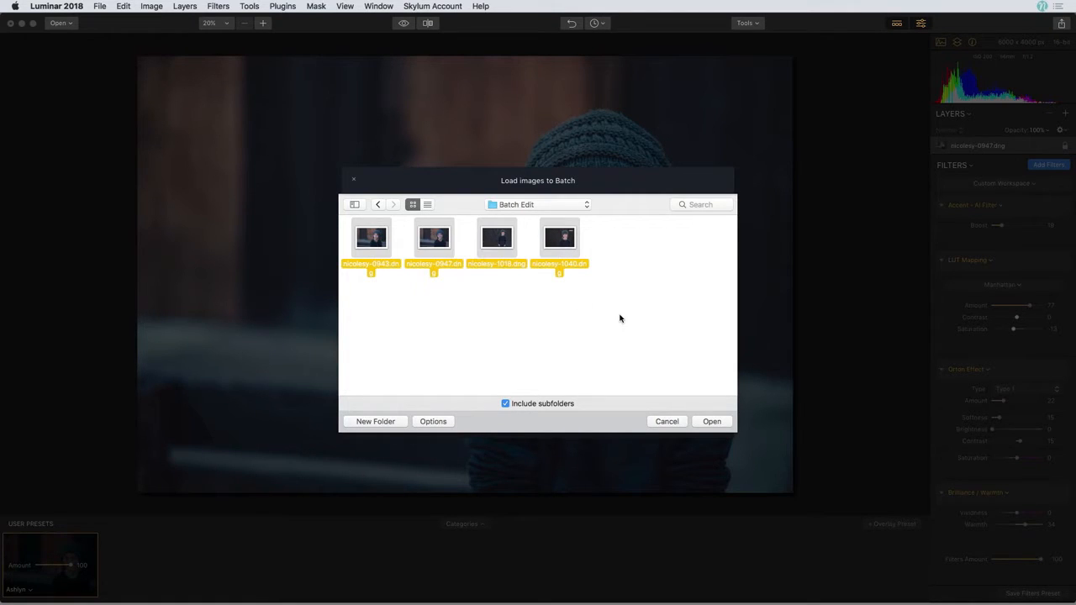
left_click(712, 421)
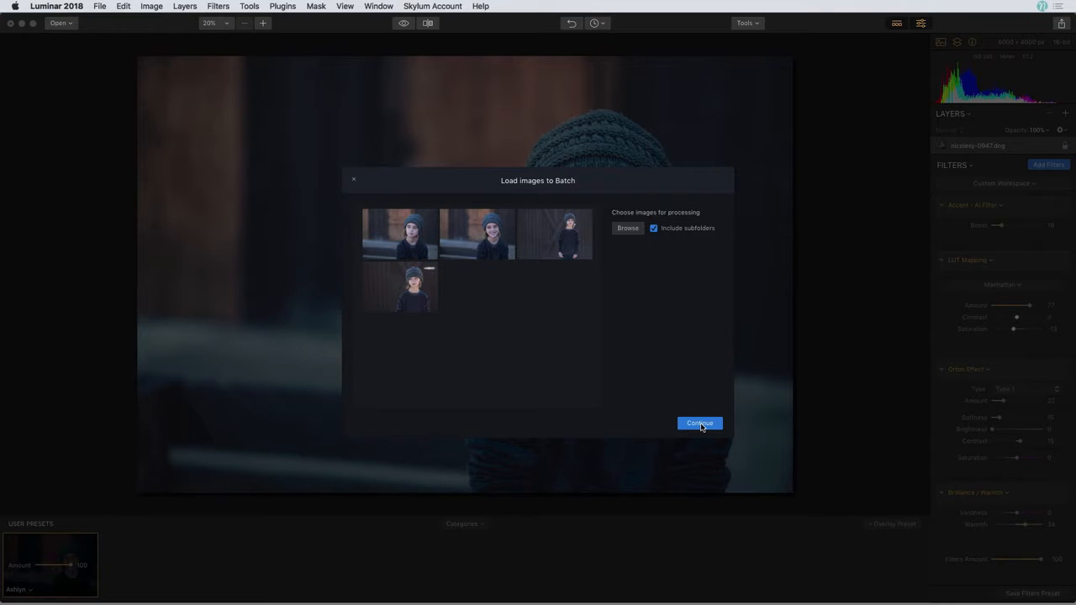
left_click(700, 424)
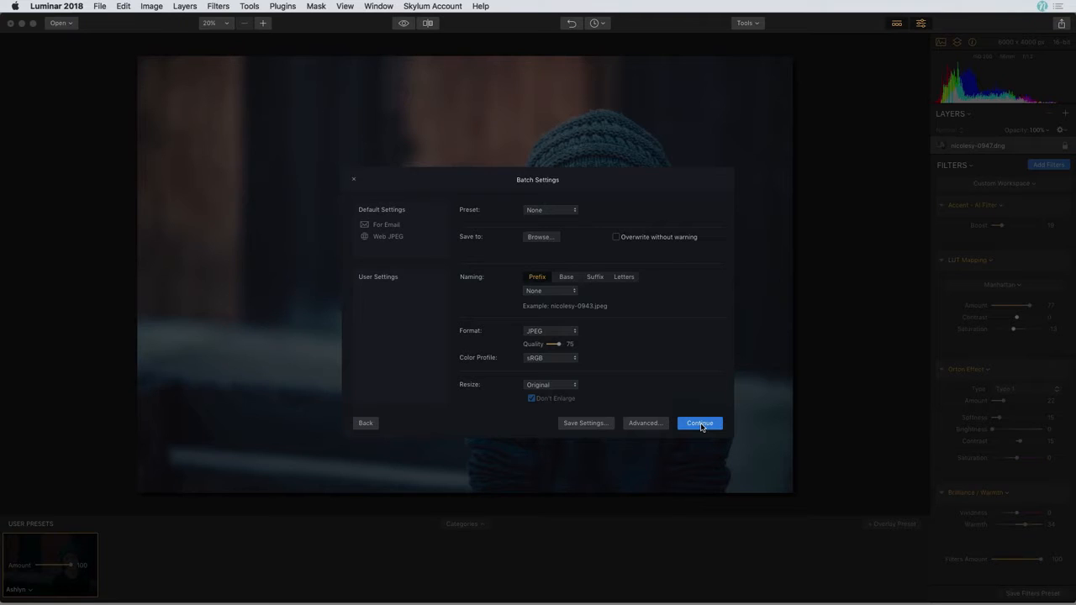
- Choose the User group and the newly saved preset for the batch
left_click(568, 211)
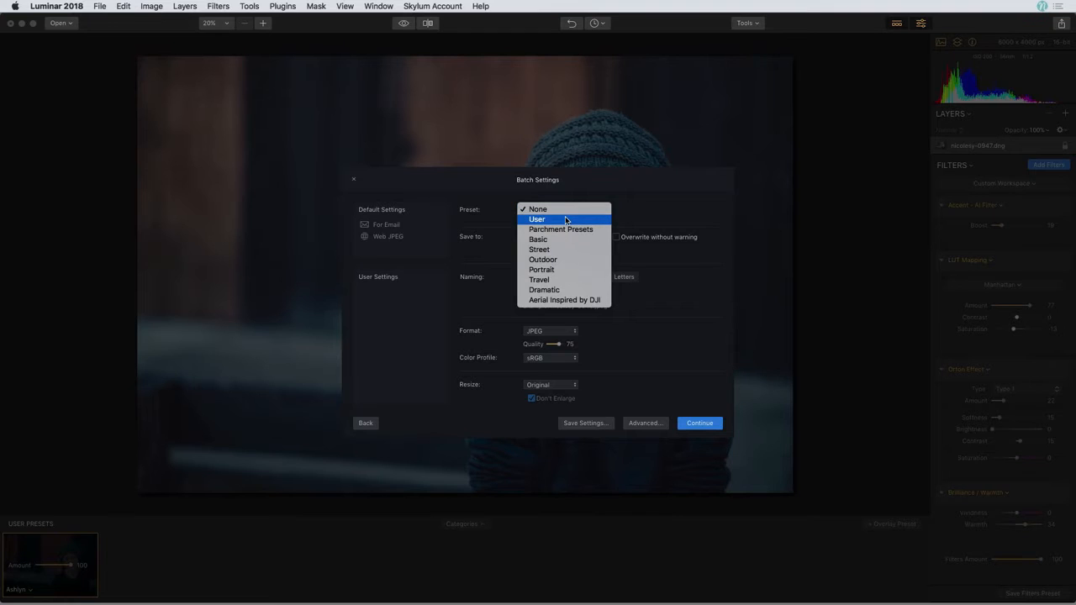
left_click(567, 218)
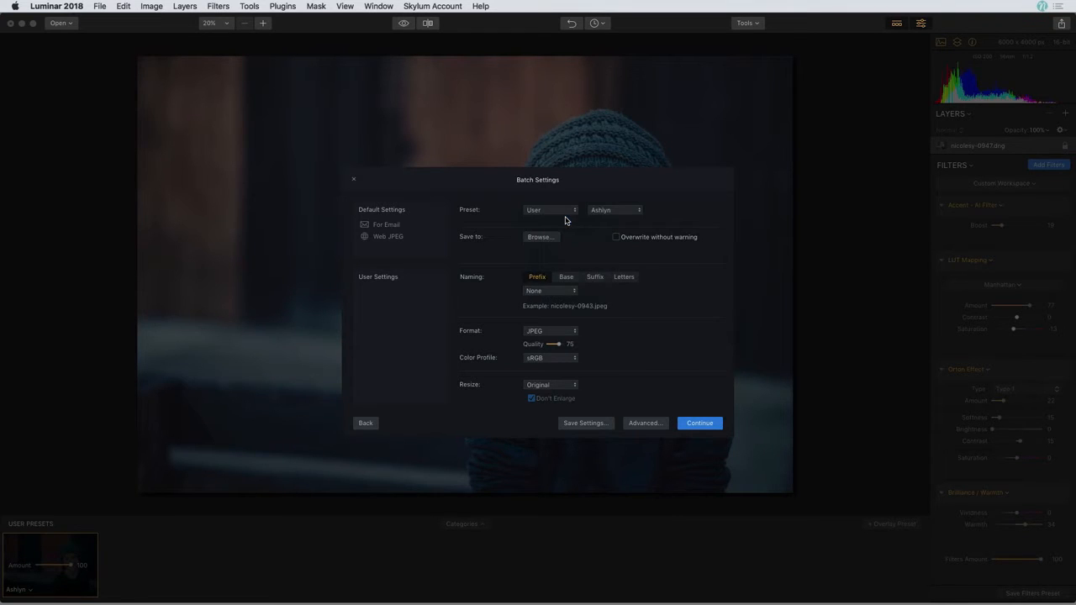
left_click(607, 212)
left_click(608, 213)
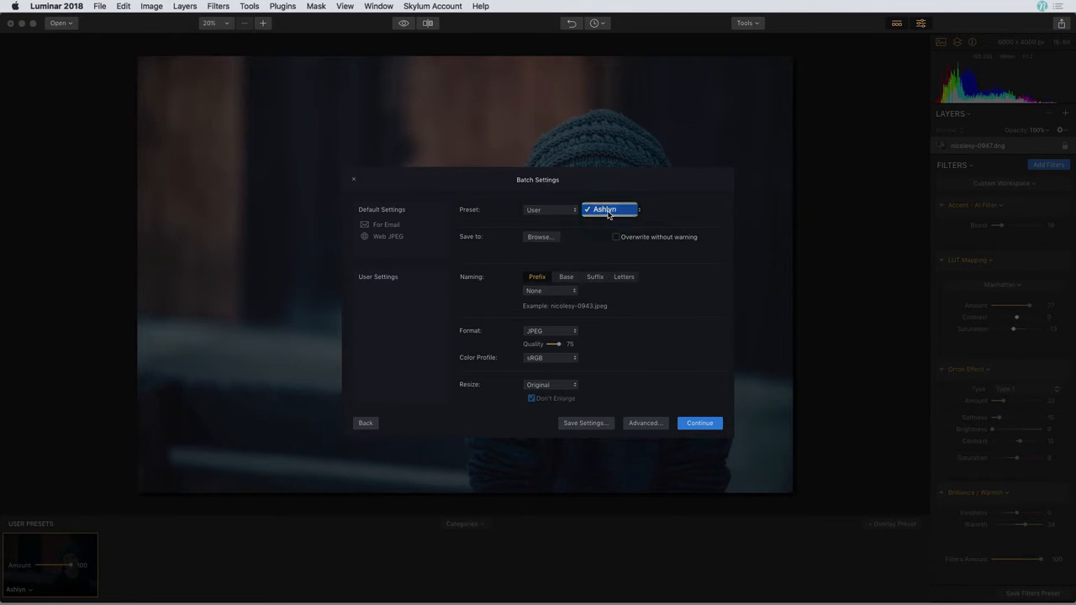
- Save output to a new edited-photos folder inside Batch Edit and start processing
left_click(542, 238)
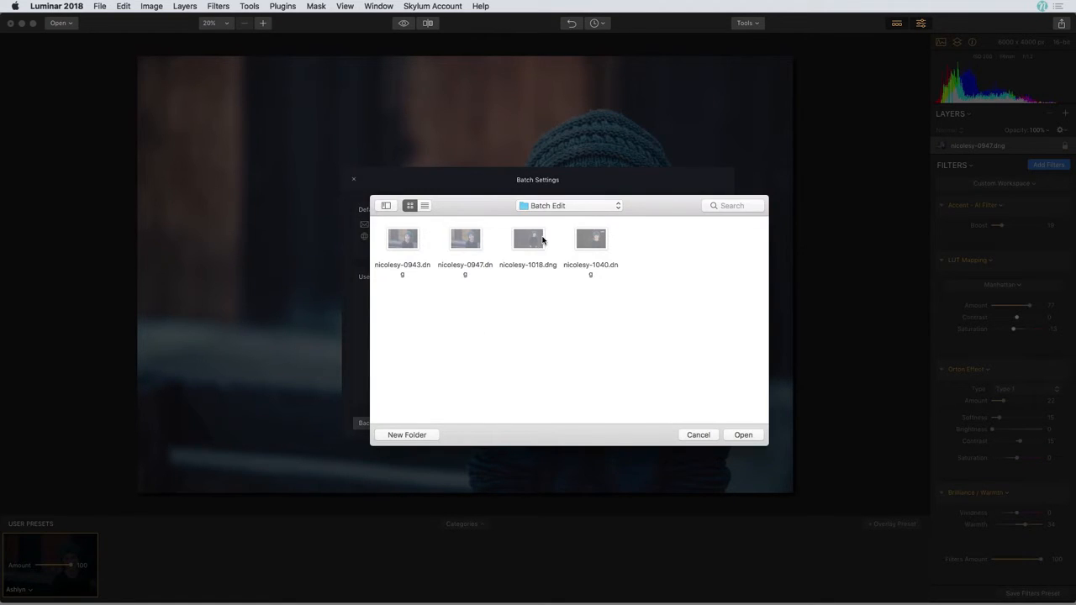
left_click(406, 435)
type("Ashlyn Edited Photos")
key("Return")
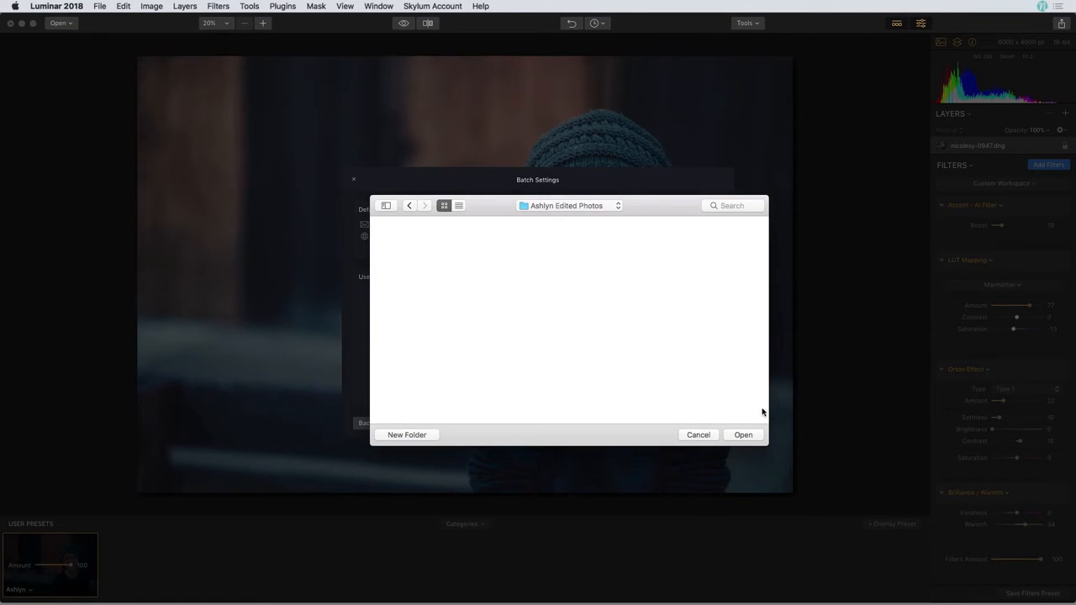
left_click(743, 434)
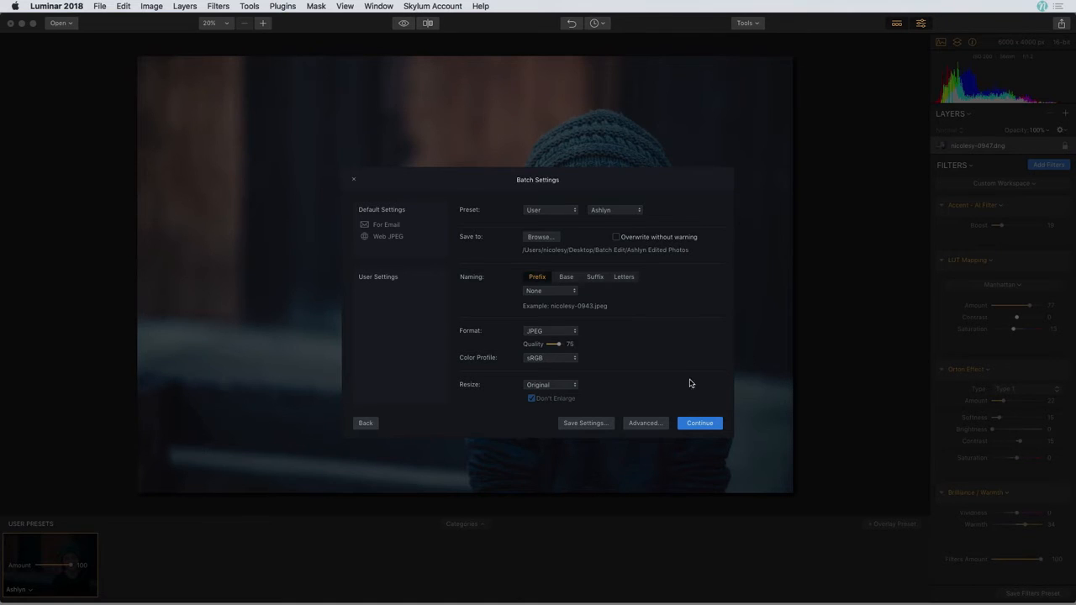
left_click(701, 425)
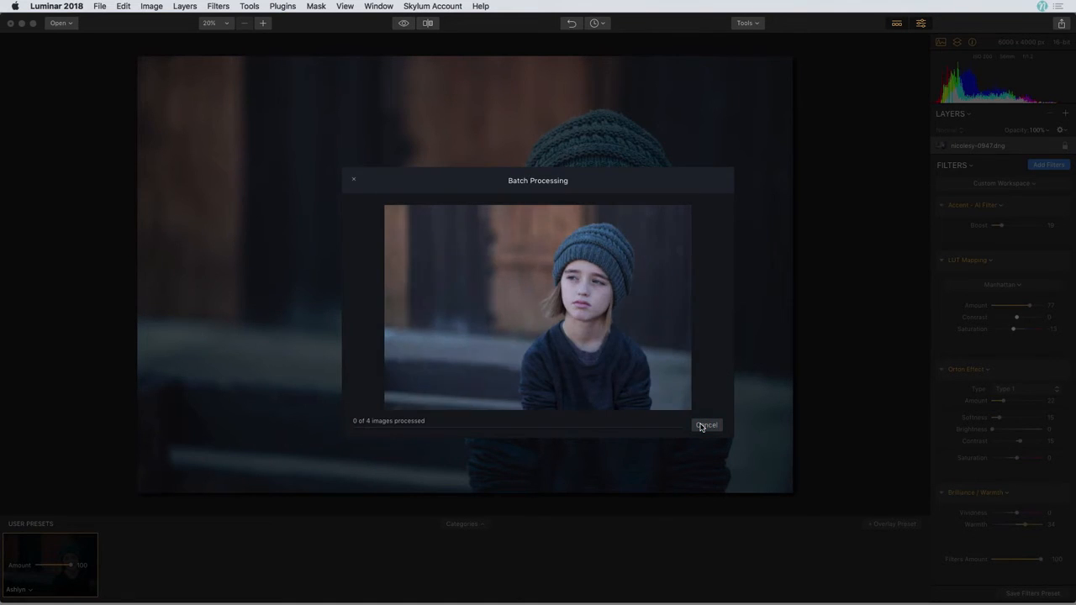